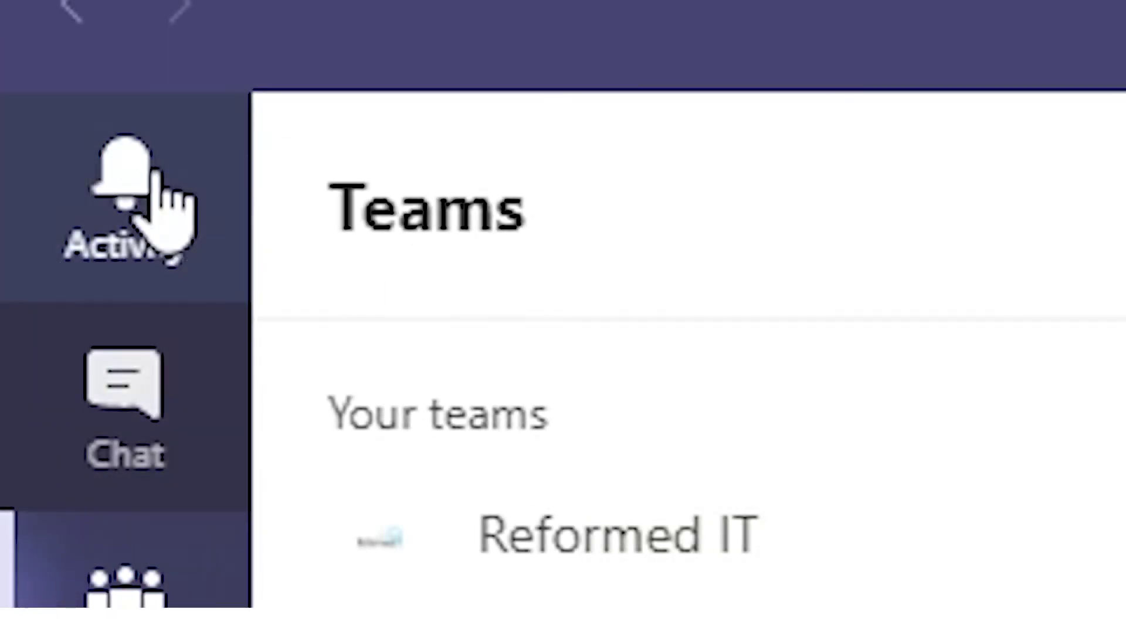
# Open the Activity feed to see recent reactions, replies and IT Glue alerts.
pyautogui.click(161, 176)
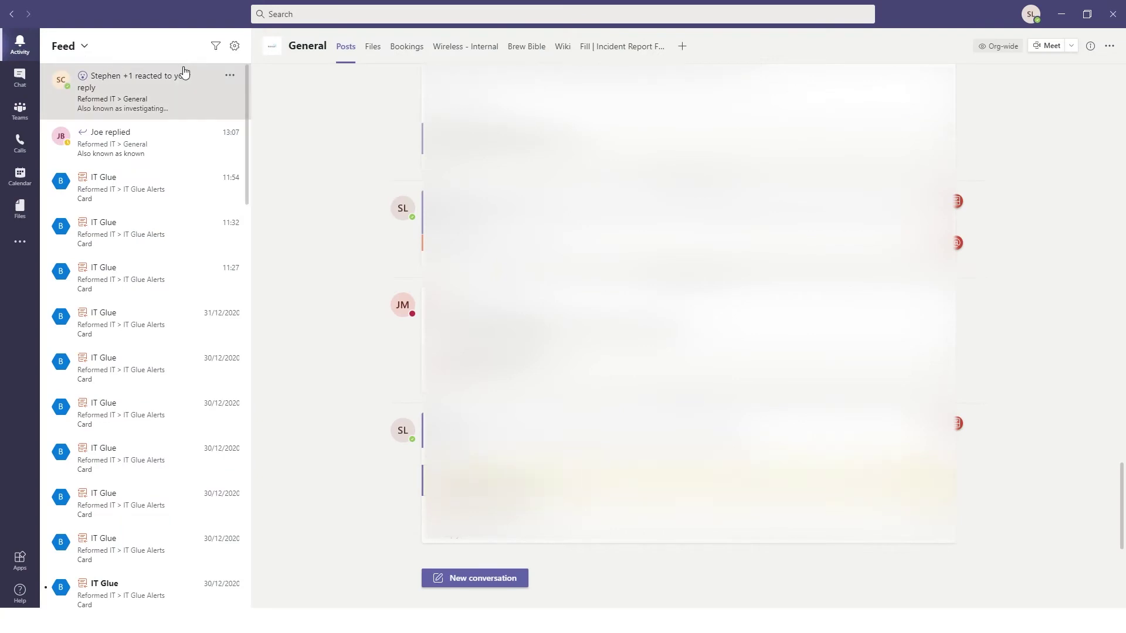
# Open a reply notification, then view the chat list and the Teams list with General's welcome page.
pyautogui.click(186, 144)
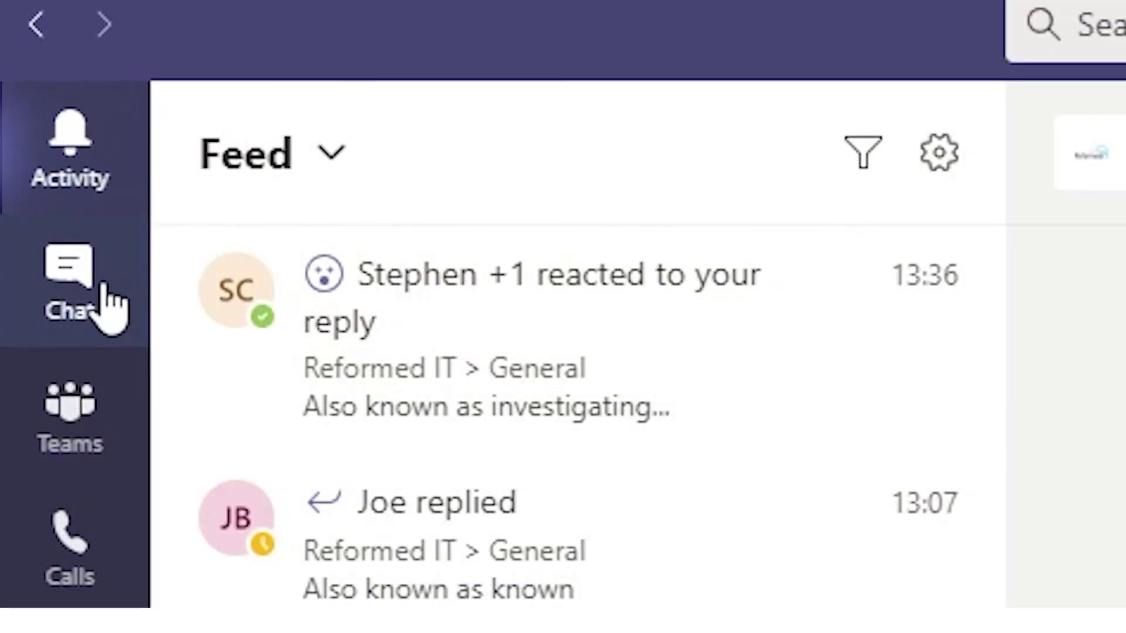
pyautogui.click(106, 286)
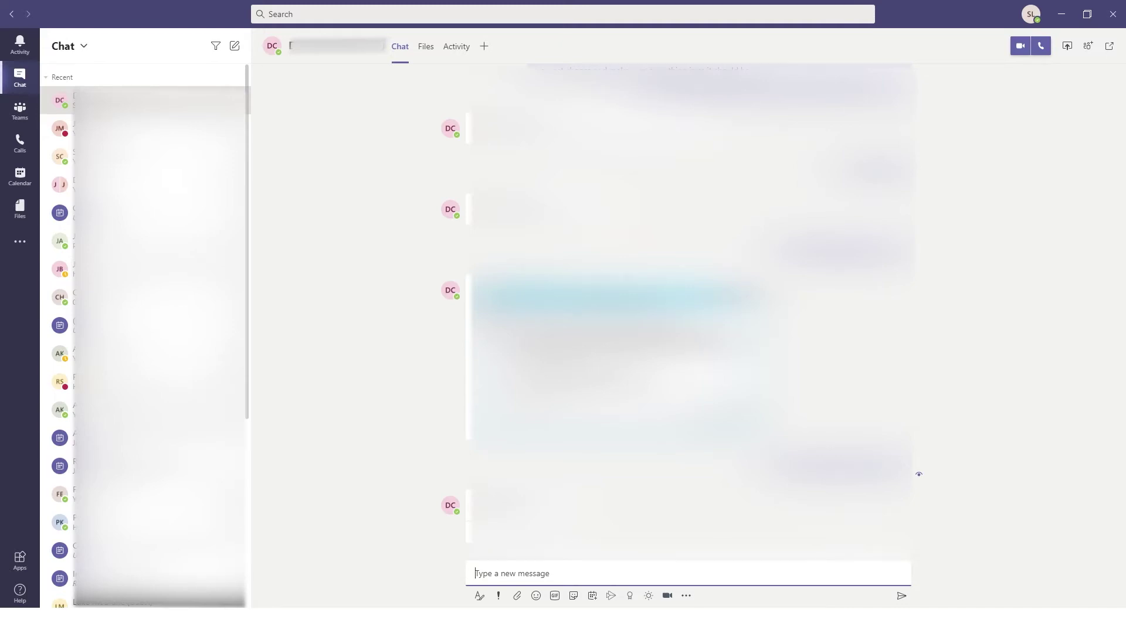
pyautogui.click(20, 111)
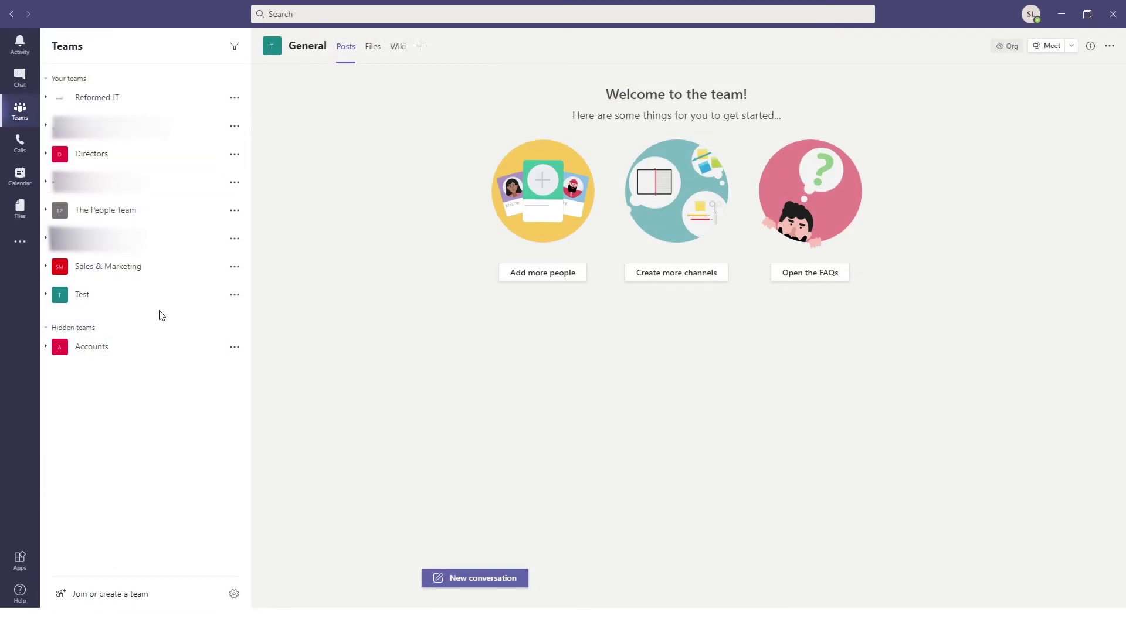
# Post 'Hey!' mentioning General in the Test team's channel, then move on to Calls.
pyautogui.click(159, 300)
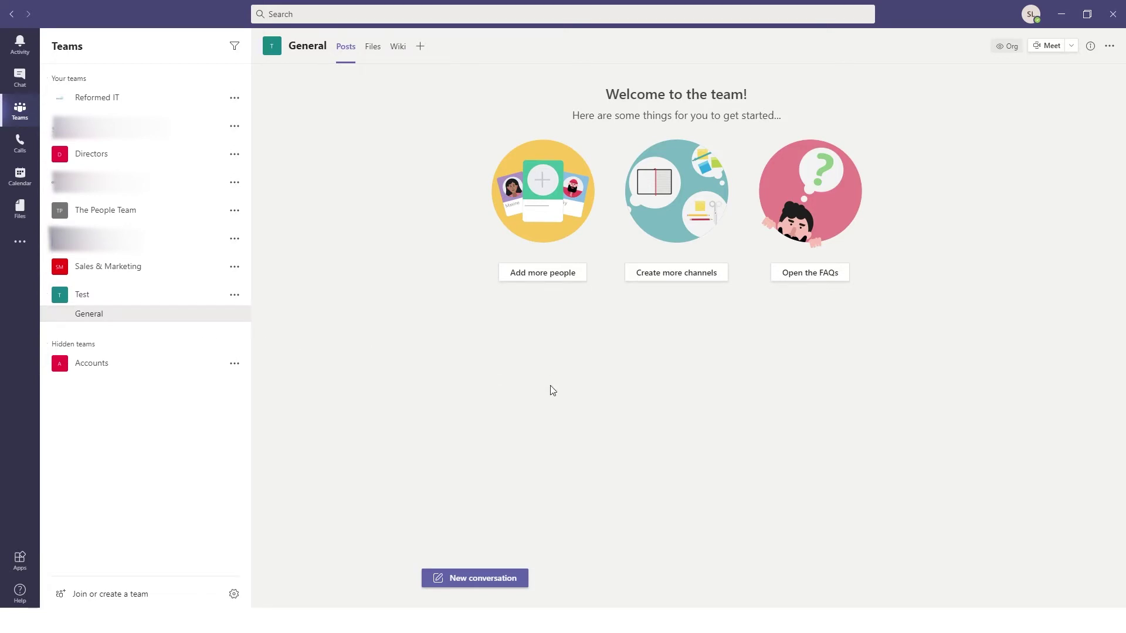
pyautogui.click(516, 579)
pyautogui.write('@Gen')
pyautogui.press('Return')
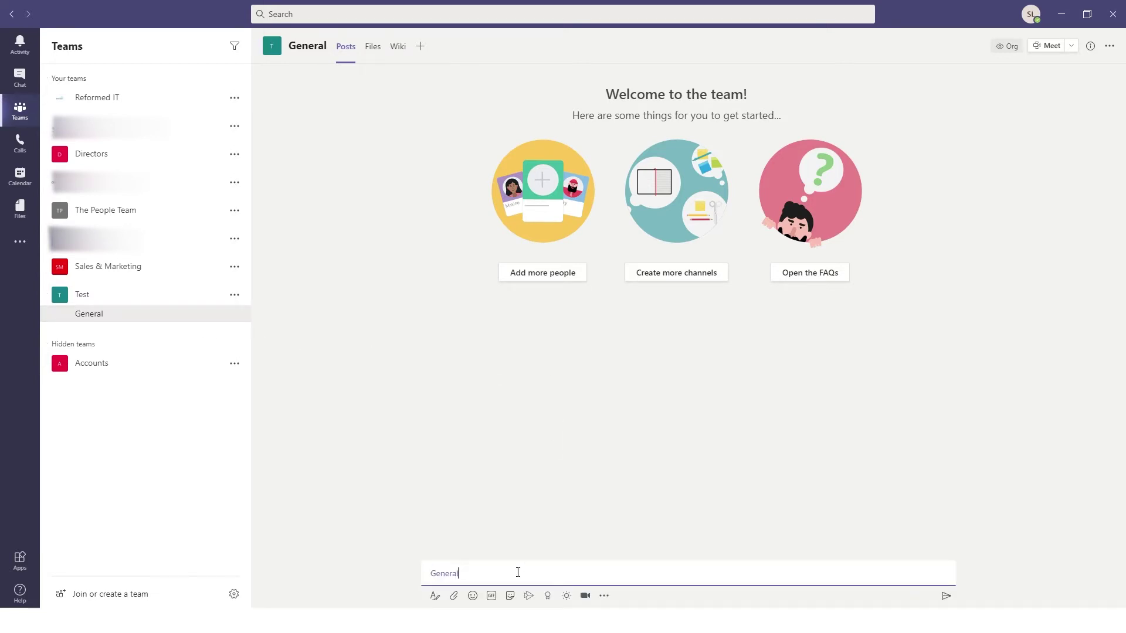
pyautogui.write('Hey!')
pyautogui.press('Return')
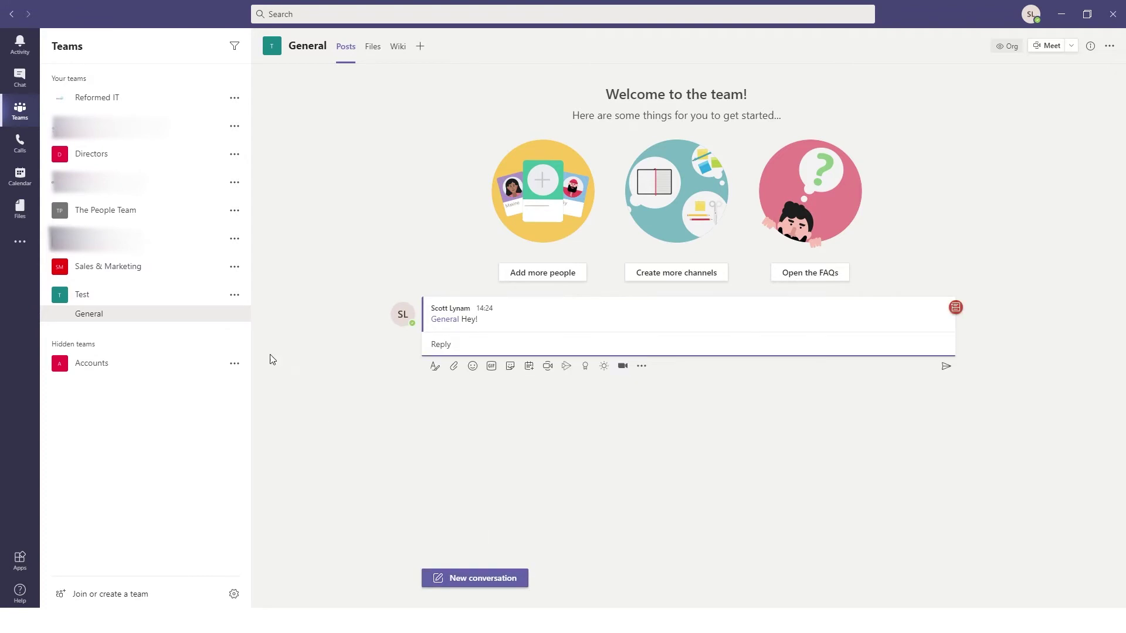
pyautogui.click(25, 146)
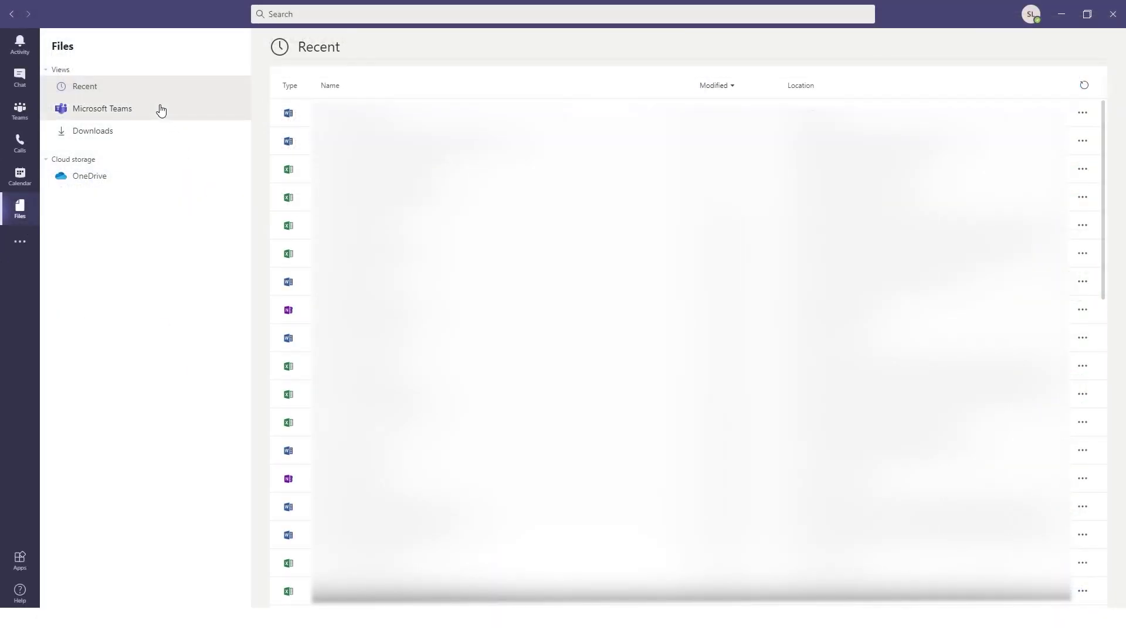
# View the Microsoft Teams and Downloads file lists, then show the profile menu.
pyautogui.click(158, 108)
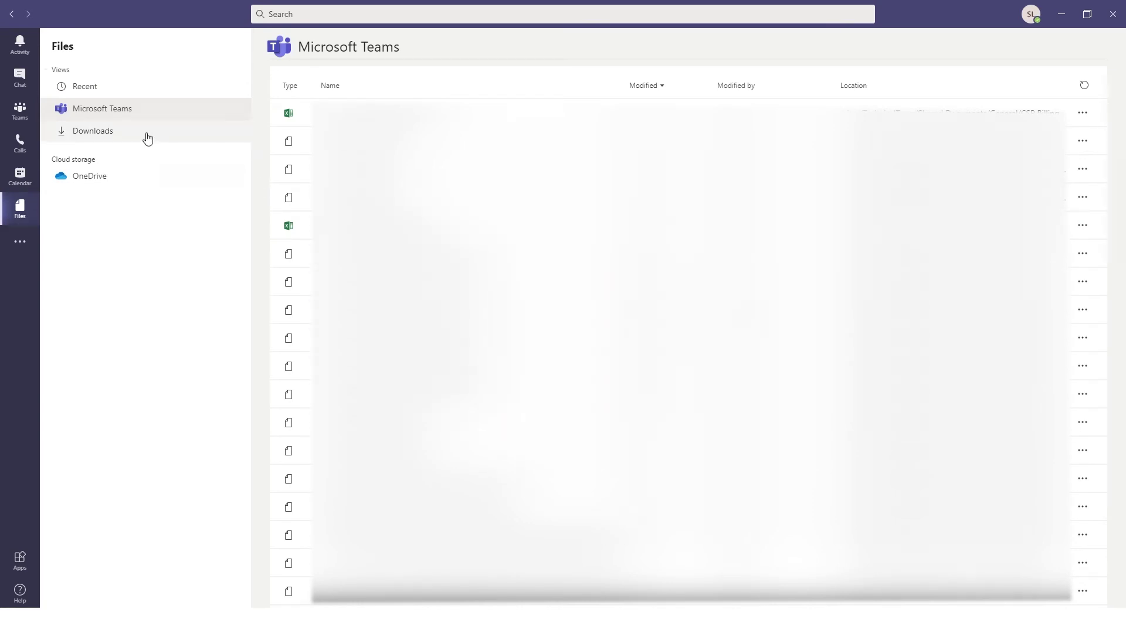
pyautogui.click(145, 134)
pyautogui.click(1032, 17)
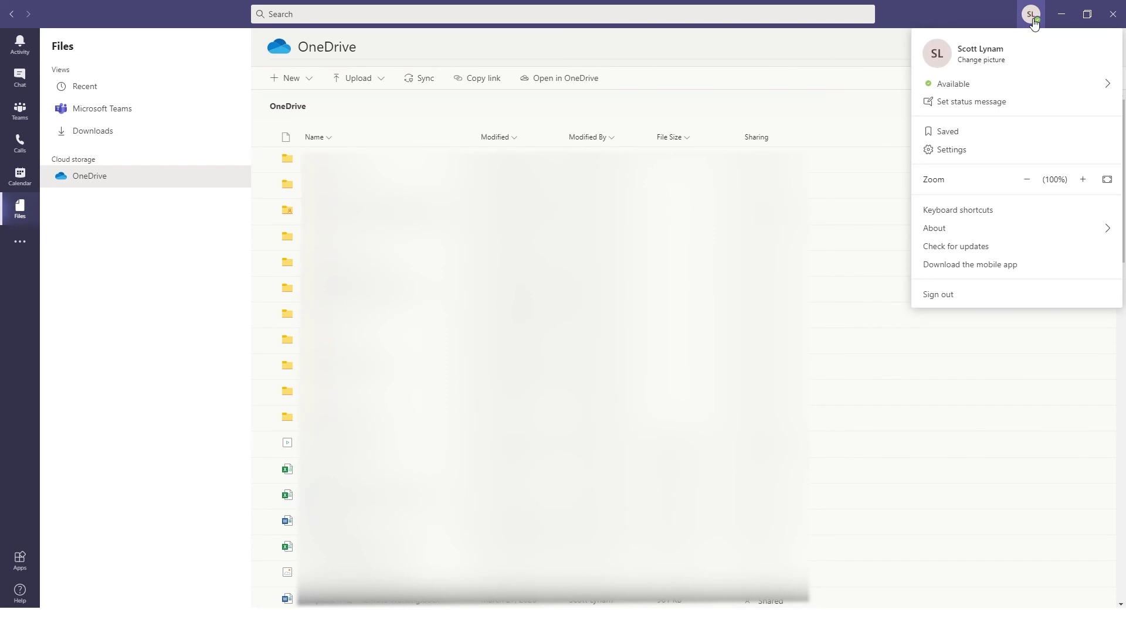
# In Settings, preview Dark and High contrast themes, revert to Default, then view Devices and Notifications.
pyautogui.click(970, 150)
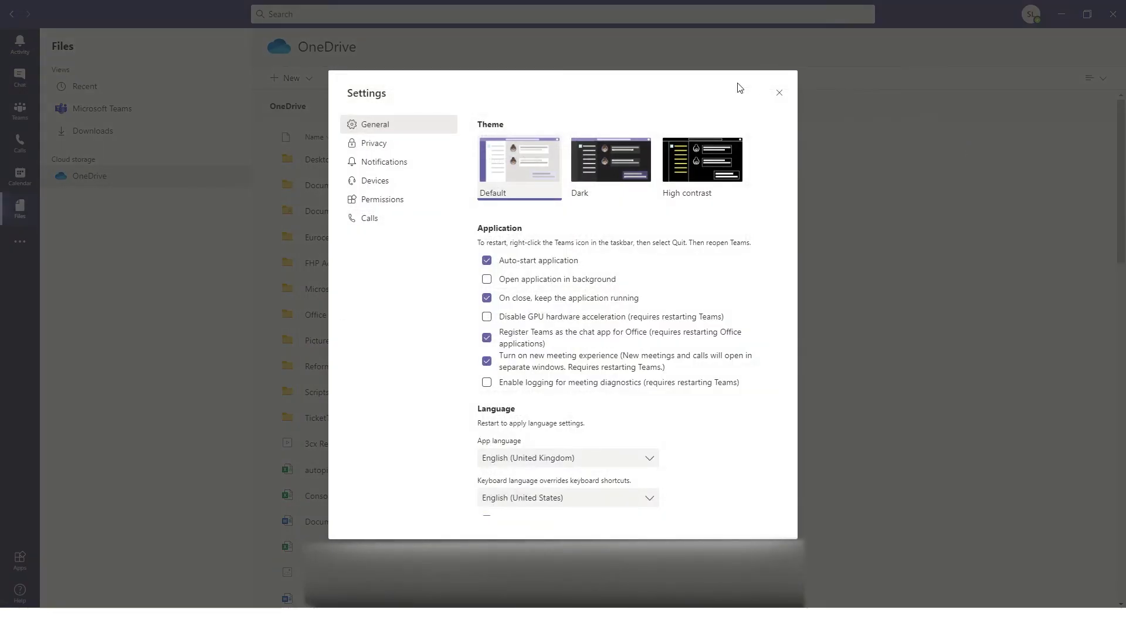
pyautogui.click(621, 185)
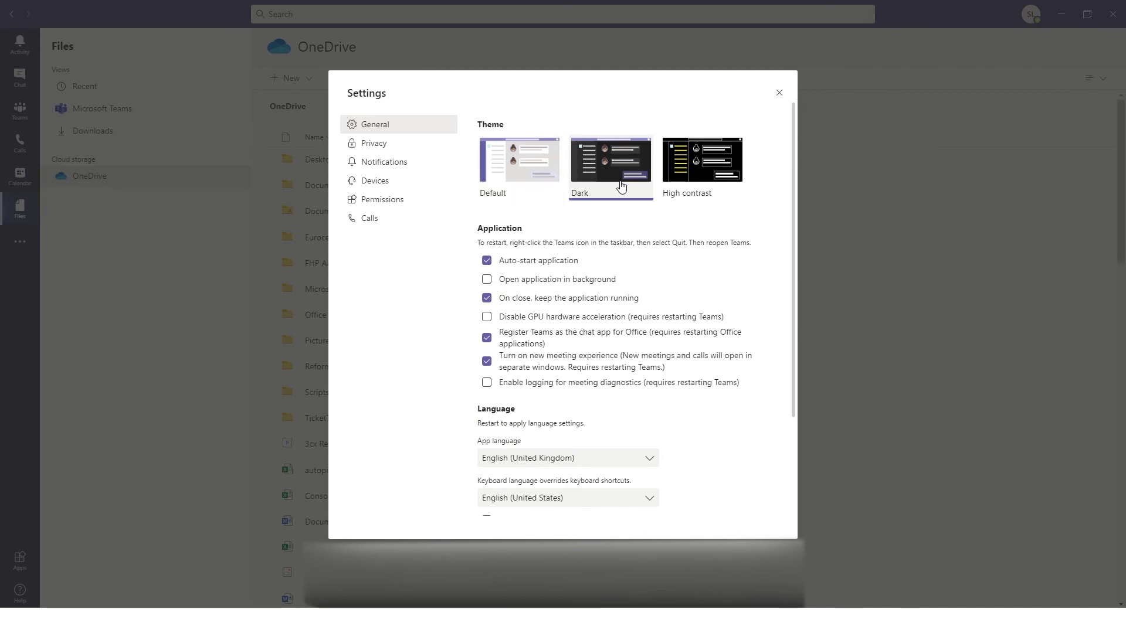
pyautogui.click(702, 163)
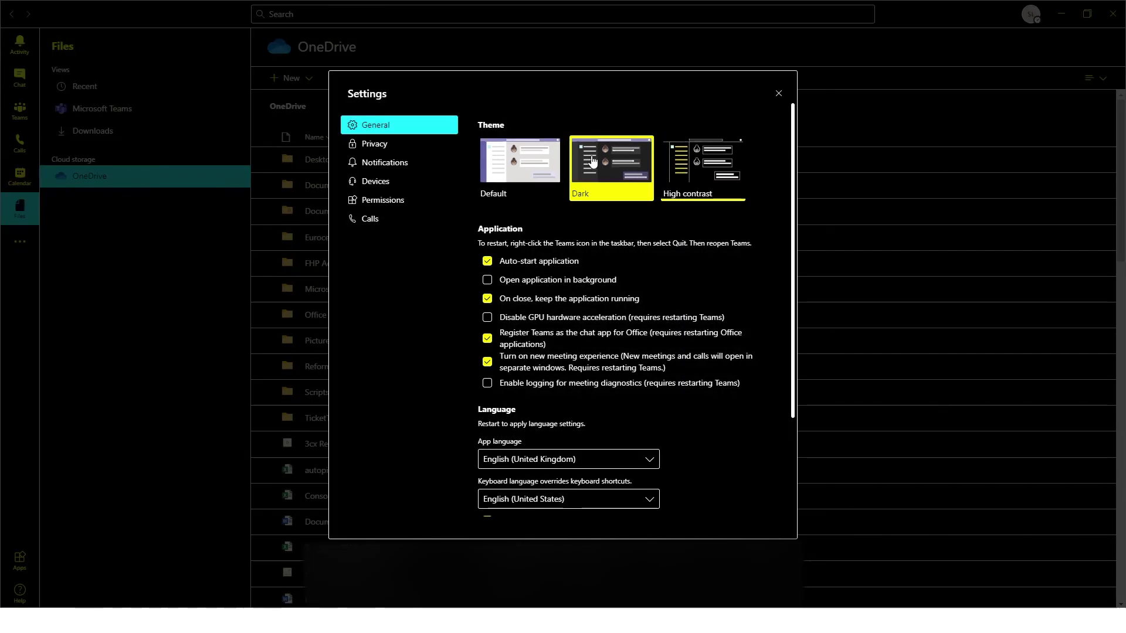
pyautogui.click(540, 164)
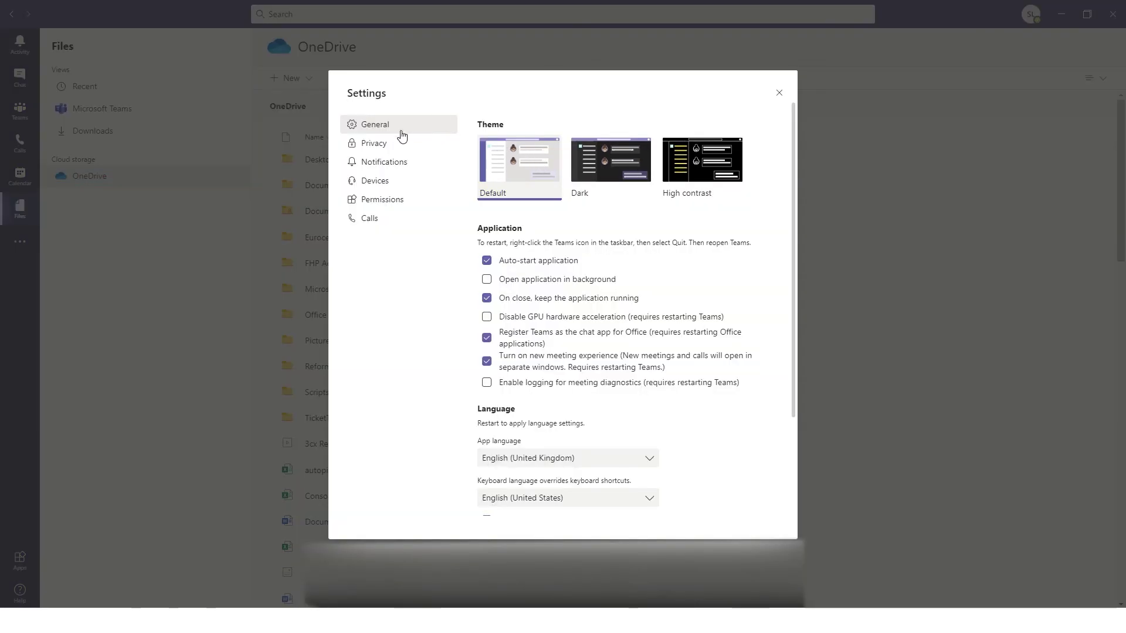
pyautogui.click(383, 182)
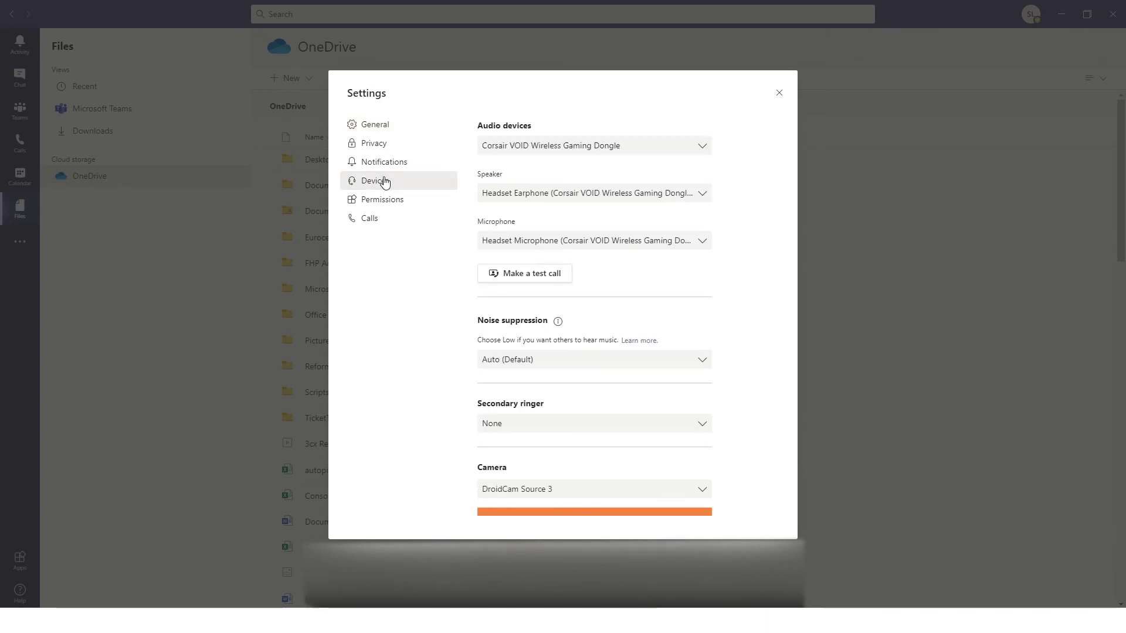
pyautogui.click(377, 166)
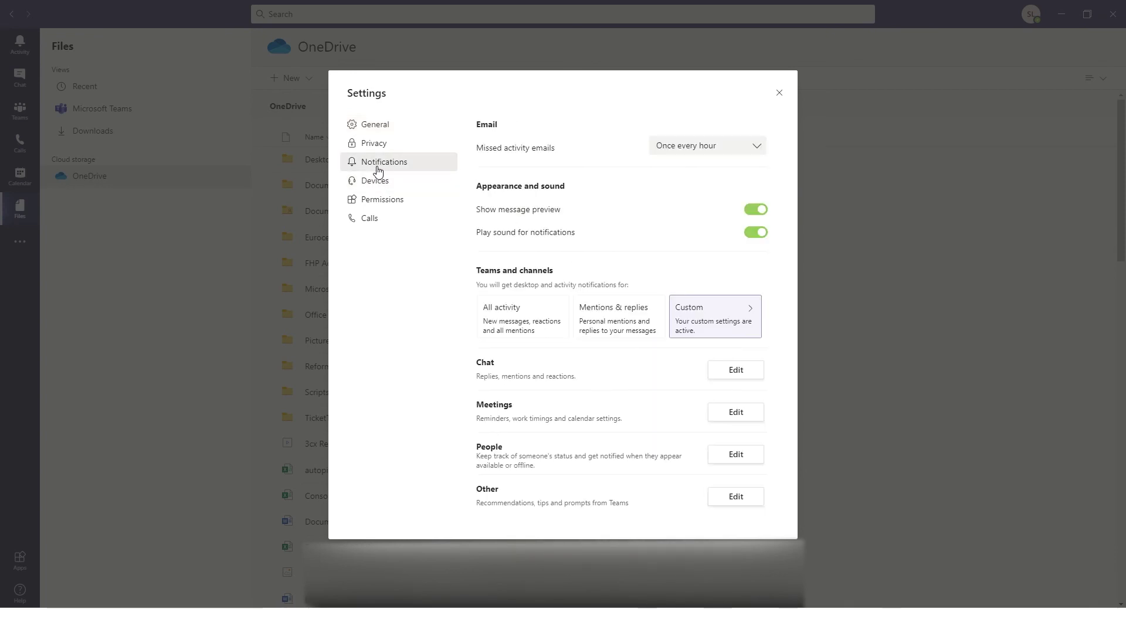